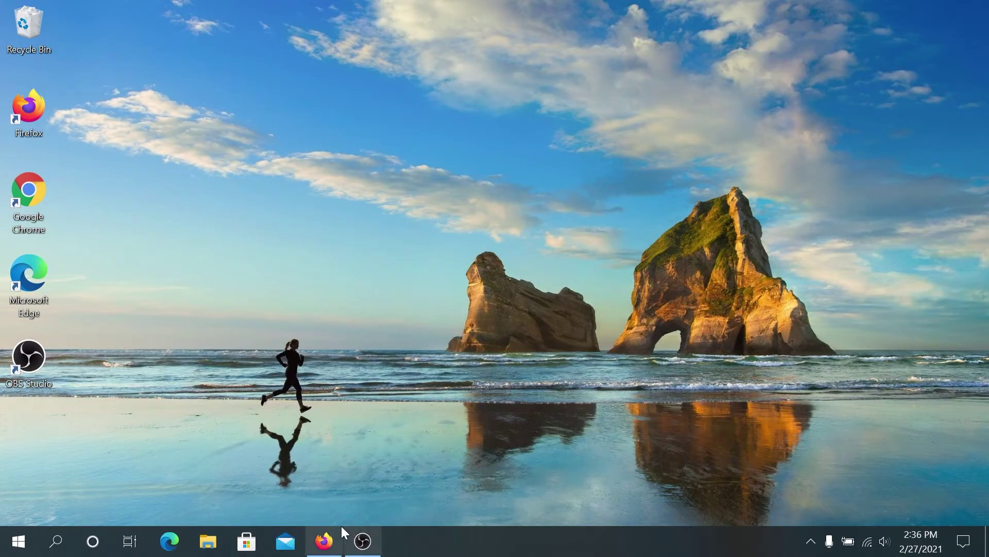
- Download the XDisplay Agent for PC installer in Firefox and launch it from Downloads
click(325, 541)
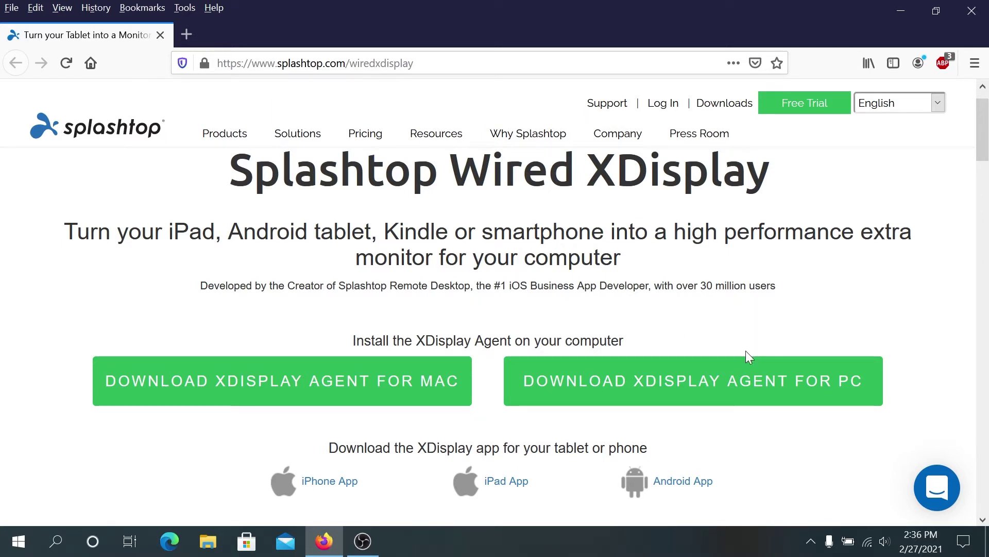
click(755, 394)
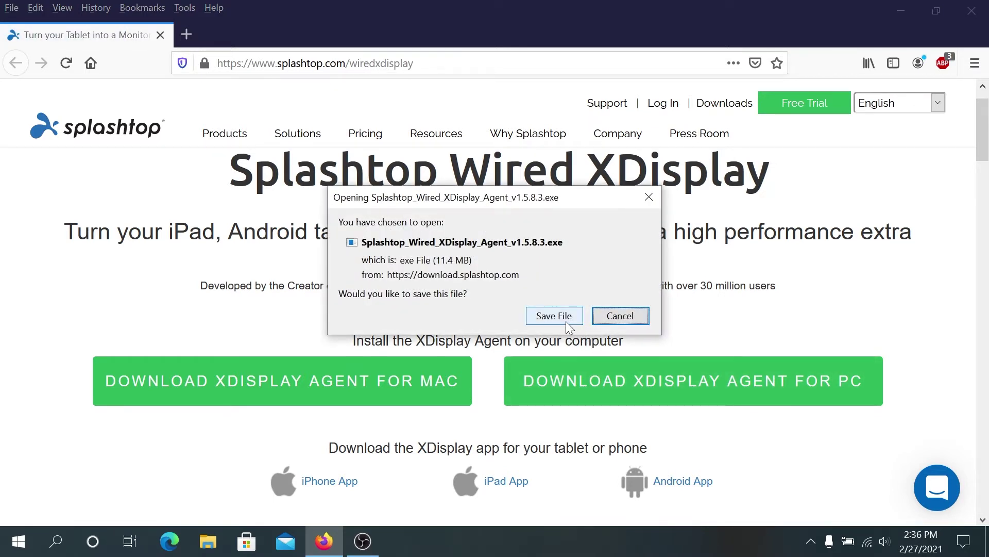
click(554, 316)
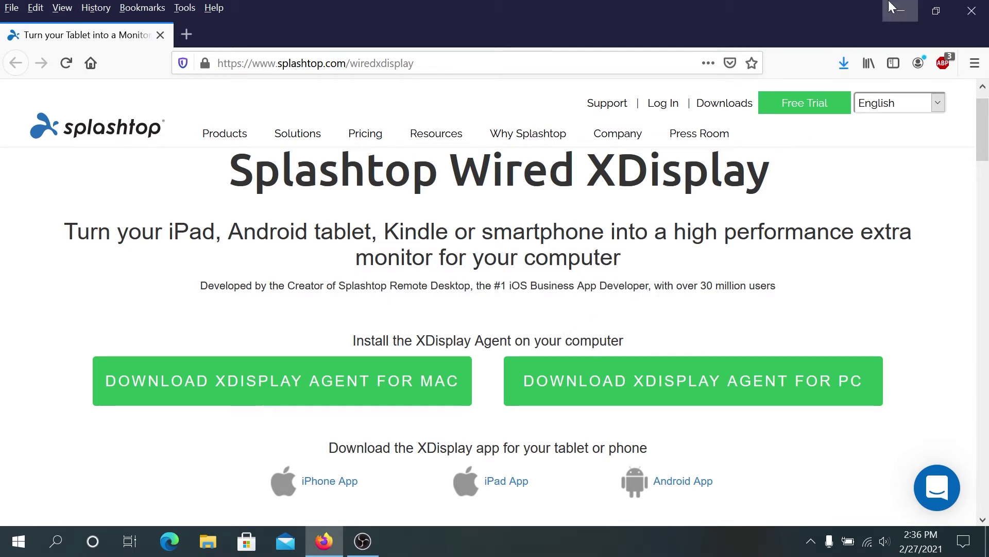
click(844, 64)
click(735, 90)
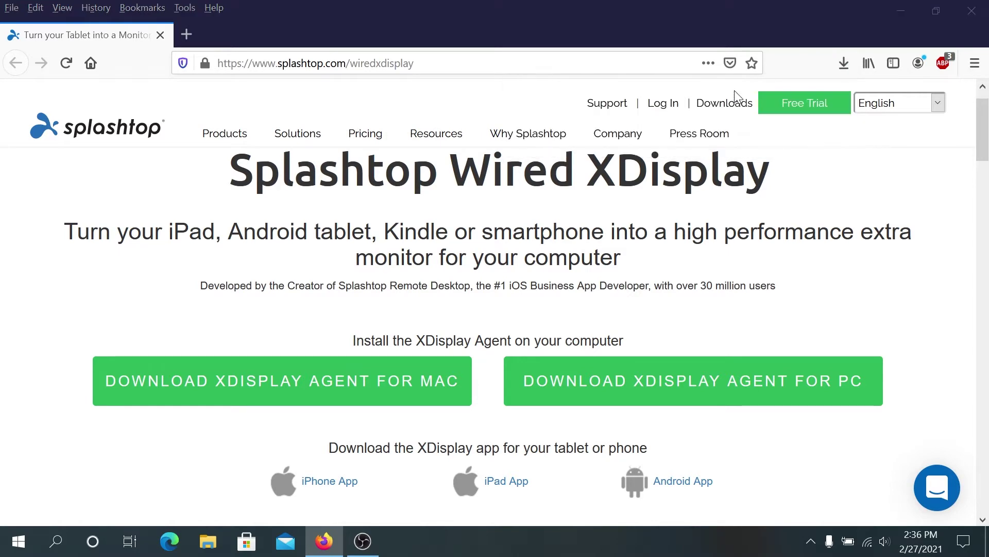
- Minimize Firefox to reveal the Windows desktop
click(896, 6)
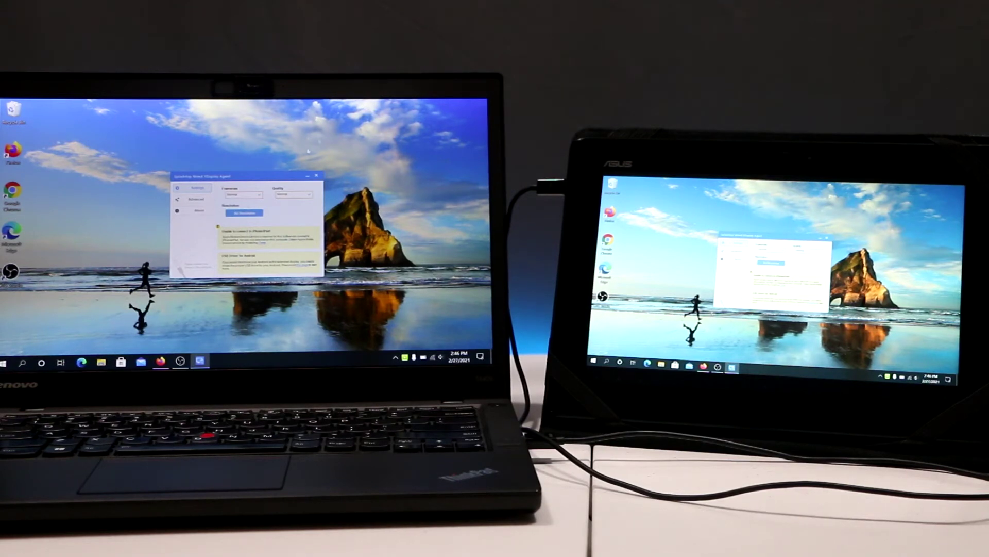
- In Display settings, set Multiple displays to 'Extend these displays' and keep the changes
click(310, 176)
right_click(262, 196)
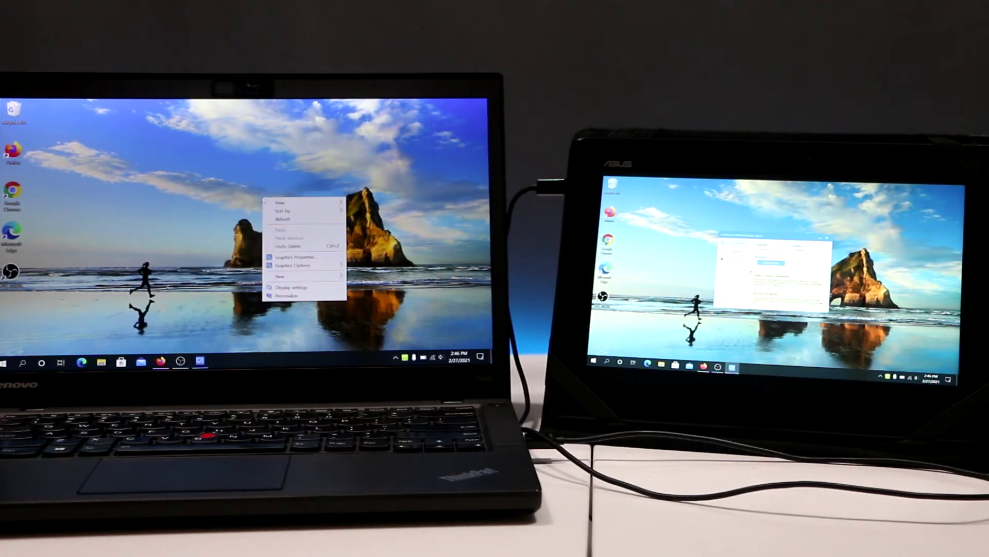
click(289, 287)
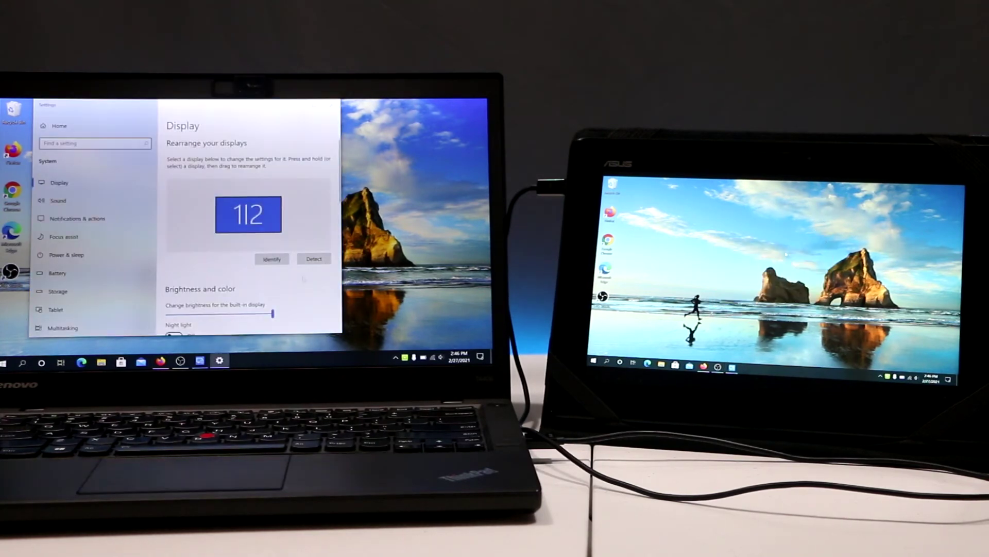
scroll(247, 233, down, 5)
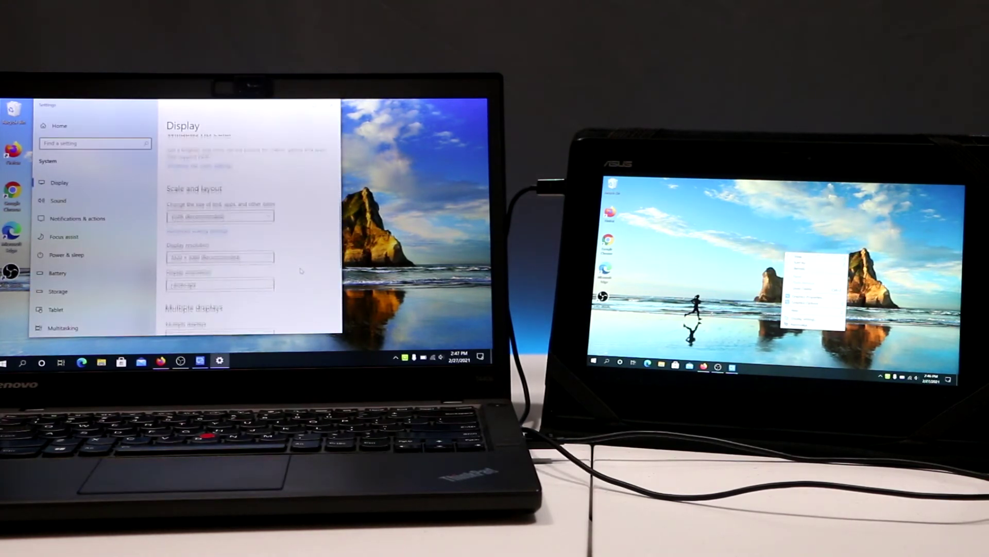
scroll(248, 233, down, 3)
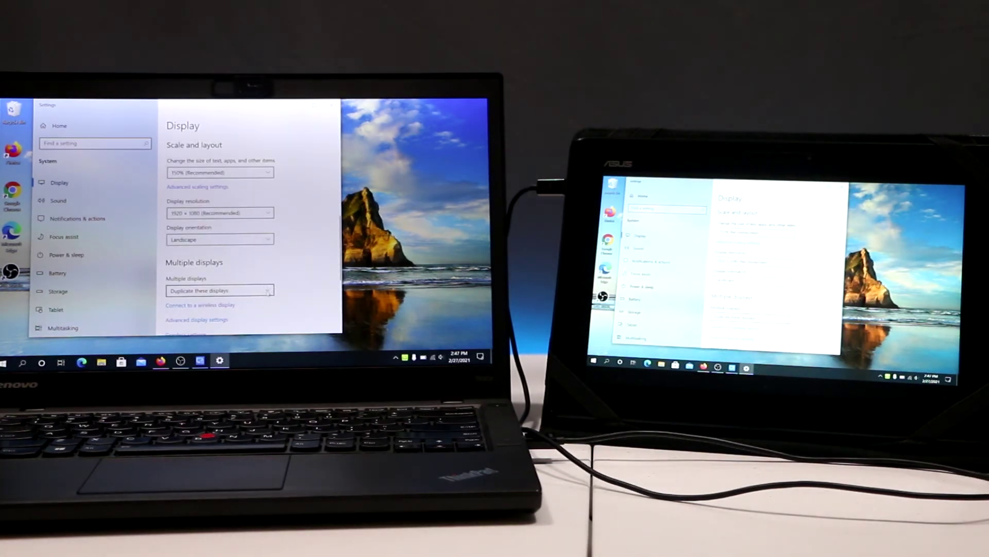
click(269, 292)
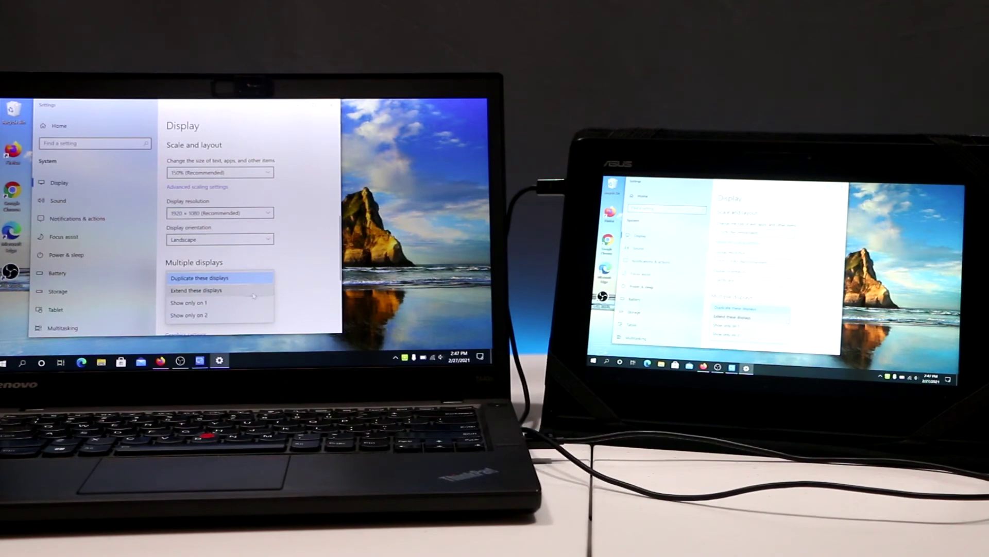
click(252, 291)
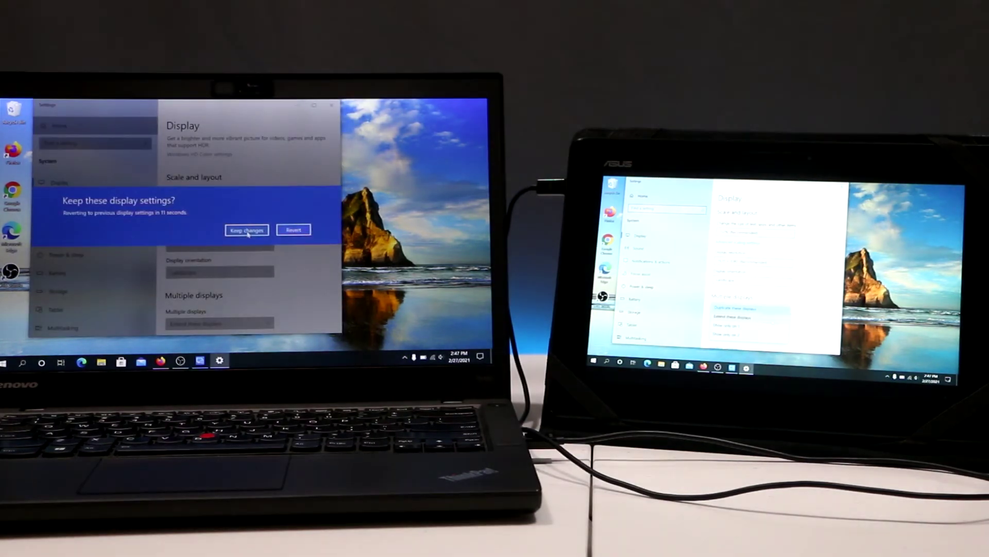
click(247, 229)
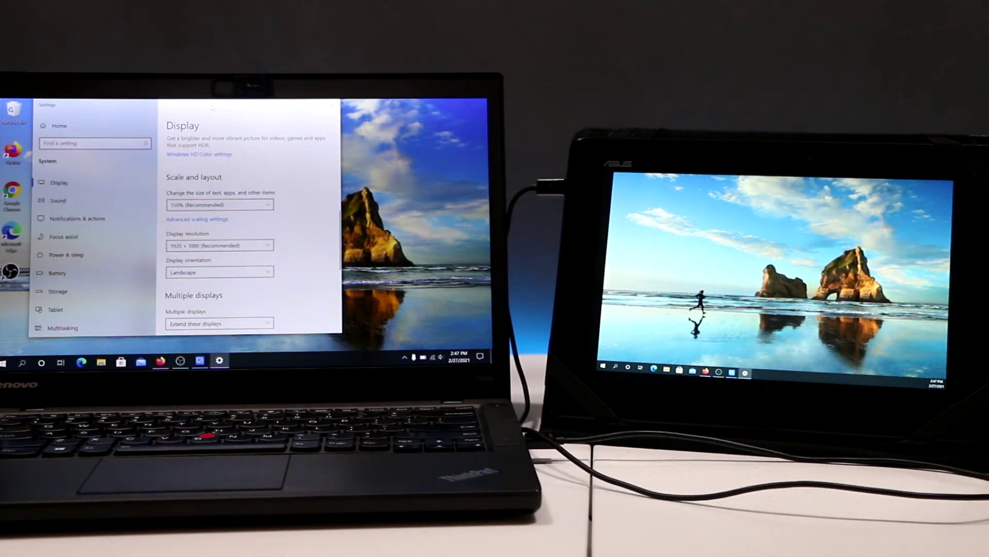
drag(232, 106, 487, 232)
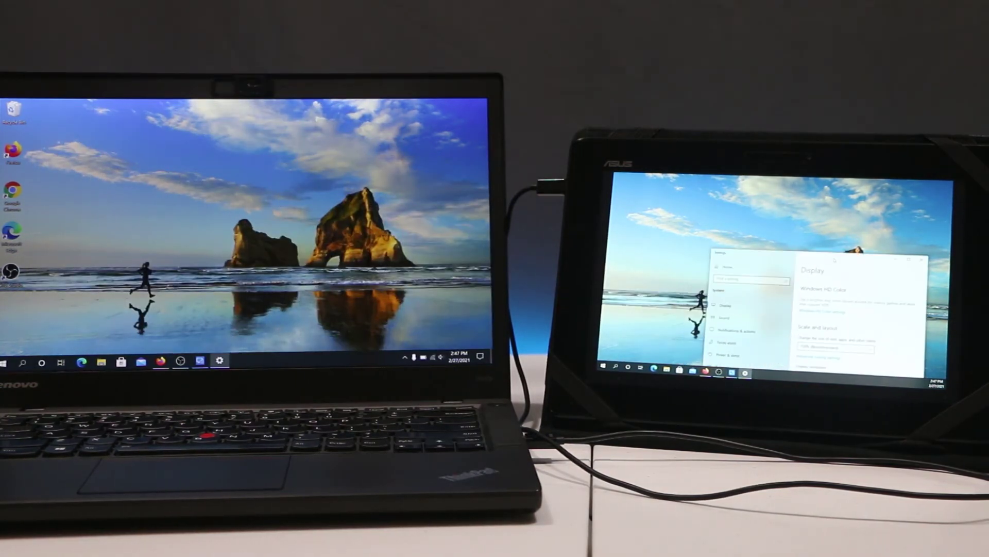
- Drag the Settings window onto the tablet's screen and maximize it there
drag(735, 309, 772, 179)
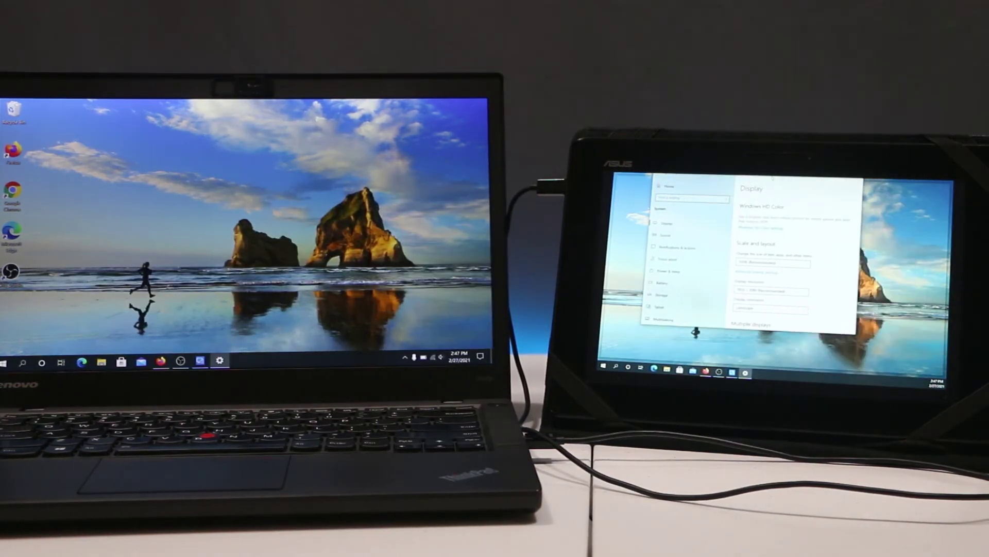